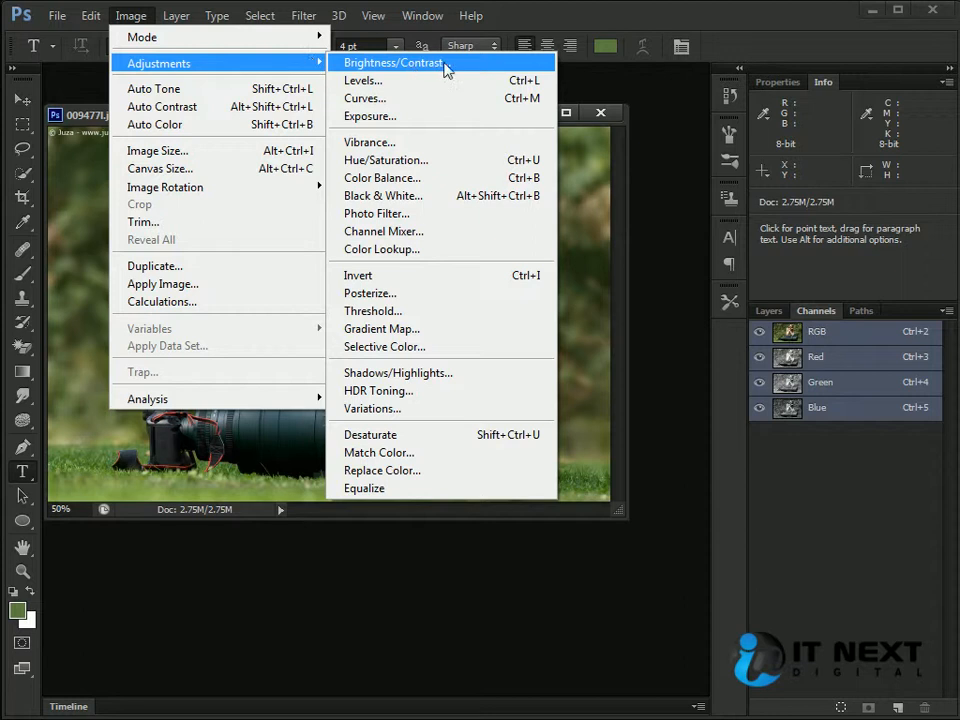
Try the Brightness/Contrast adjustment on the photo with brightness about 6 and contrast about 5
click(446, 63)
mouse_move(508, 358)
mouse_down()
mouse_move(508, 285)
mouse_move(503, 370)
mouse_up()
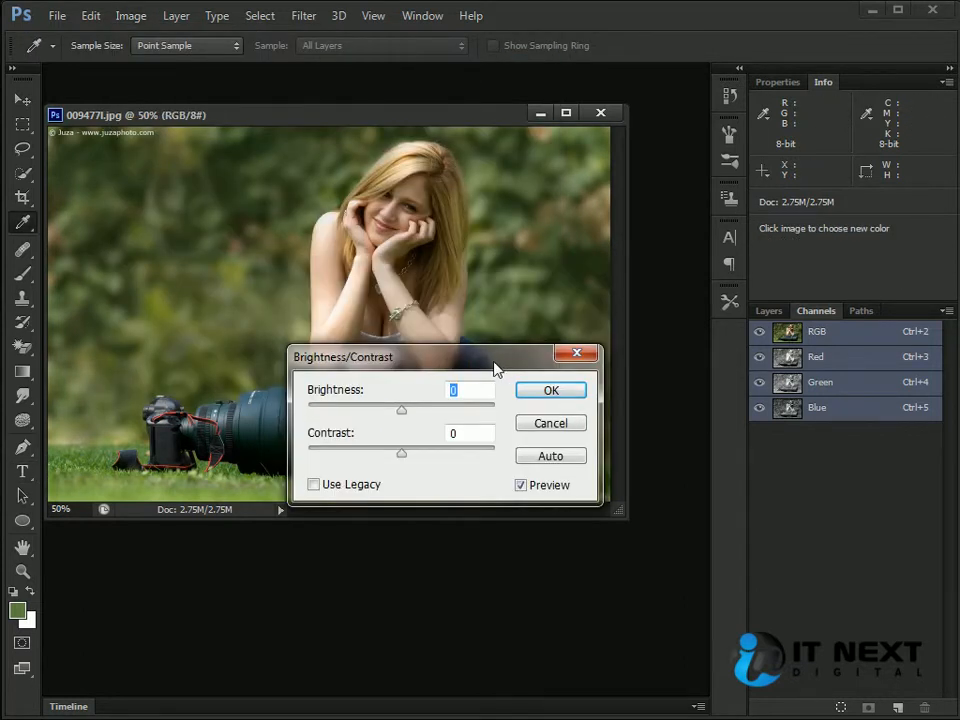
drag(401, 410, 402, 465)
drag(447, 360, 361, 356)
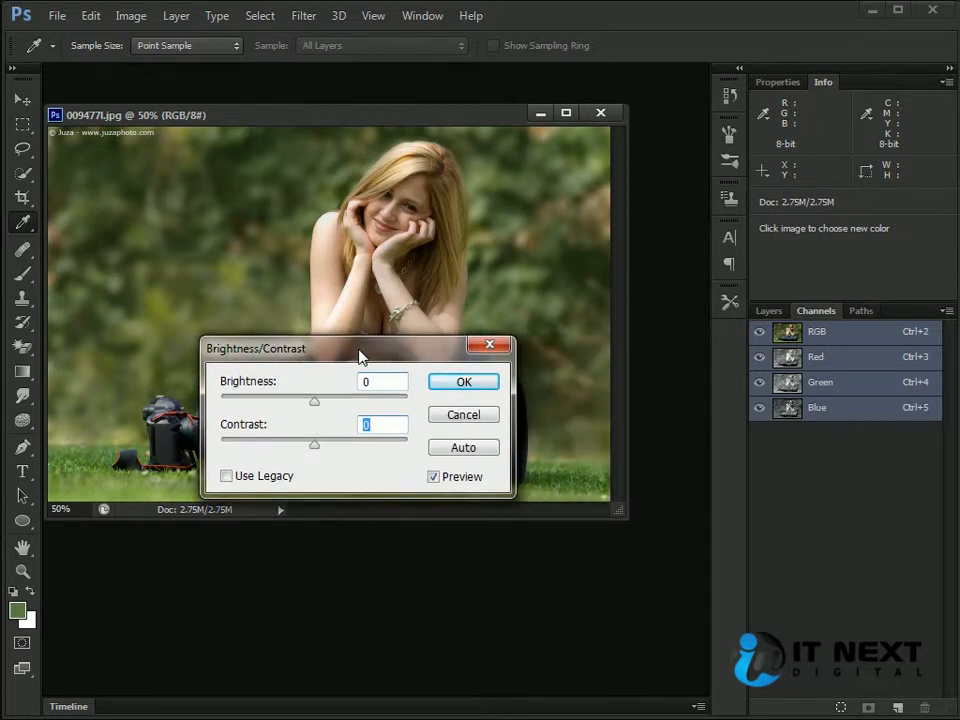
drag(363, 352, 412, 320)
drag(363, 368, 374, 416)
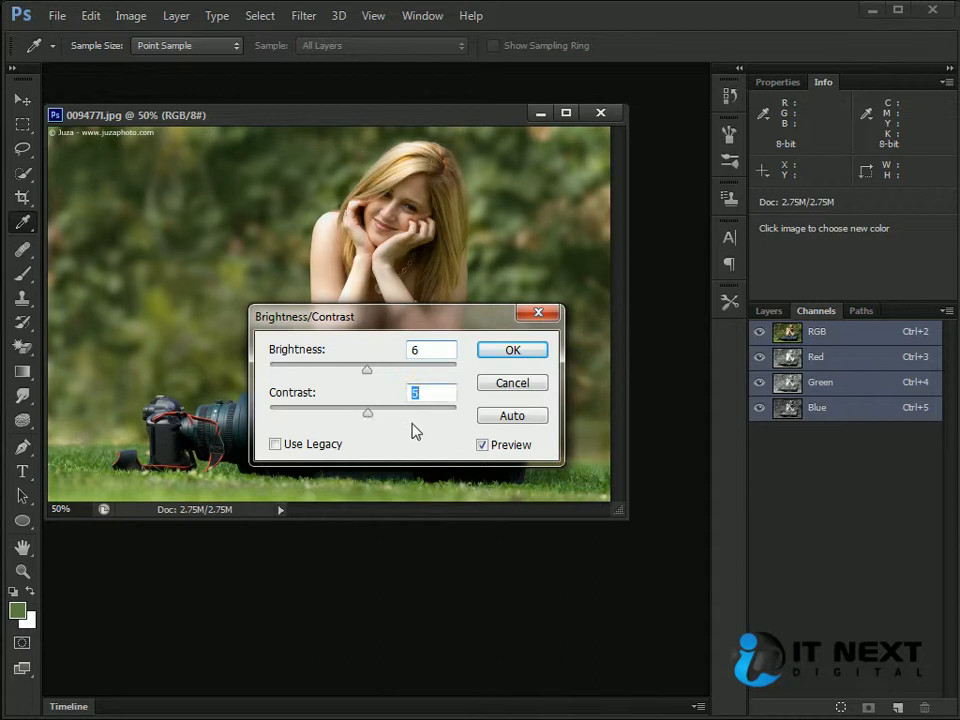
drag(442, 328, 398, 343)
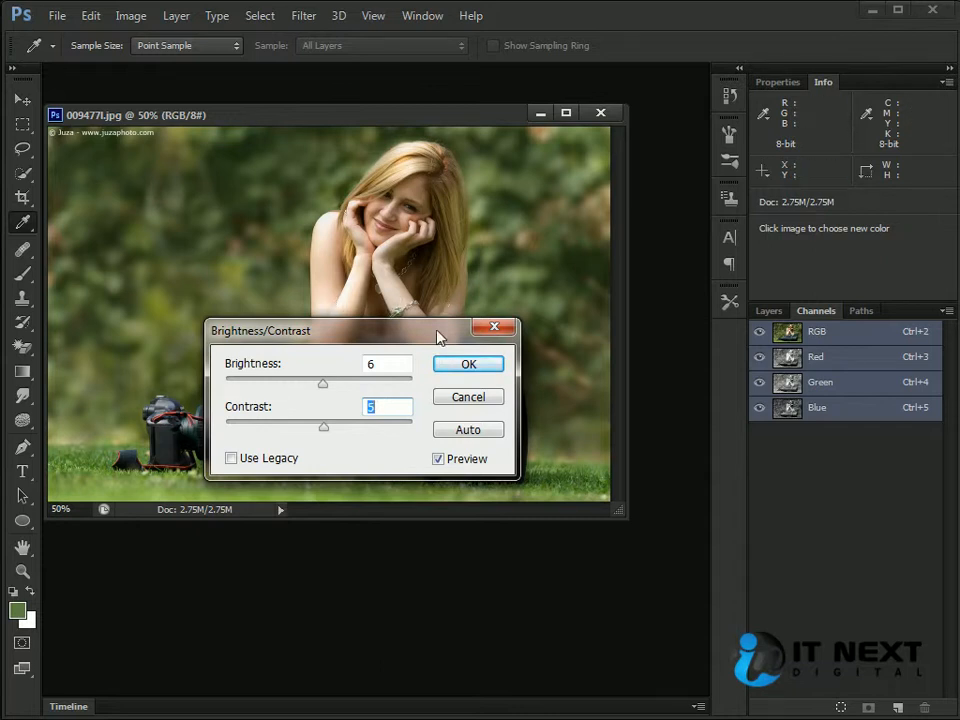
Try the automatic brightness and contrast correction on the photo and discard the adjustment
drag(392, 336, 402, 306)
click(482, 402)
click(400, 336)
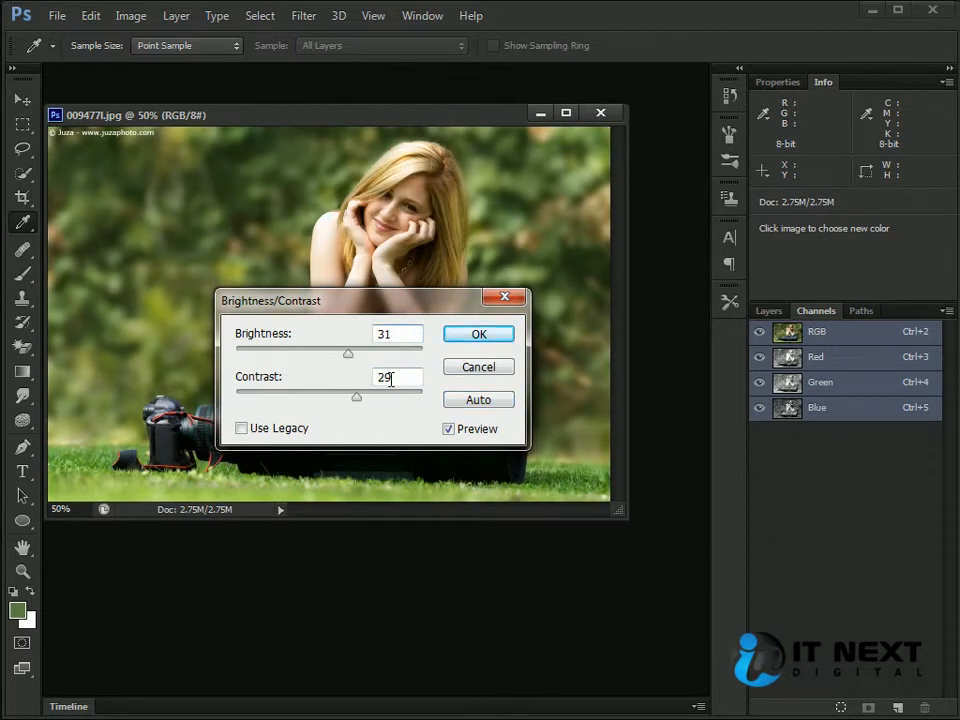
click(399, 377)
click(484, 369)
key(t)
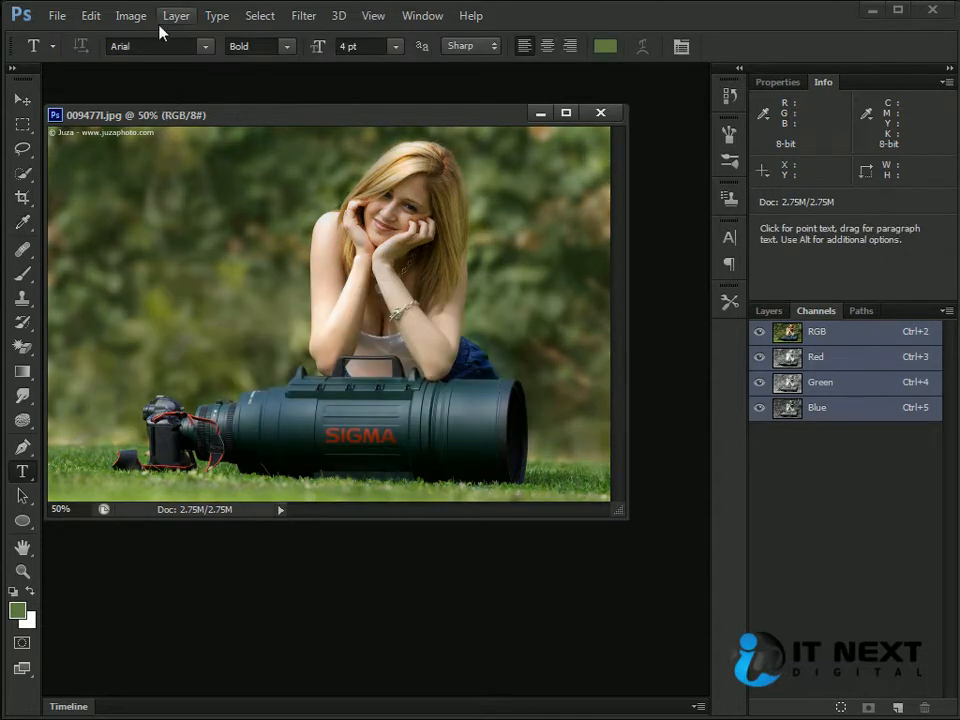
Try the automatic correction of the Levels adjustment on the photo
click(131, 16)
mouse_move(151, 68)
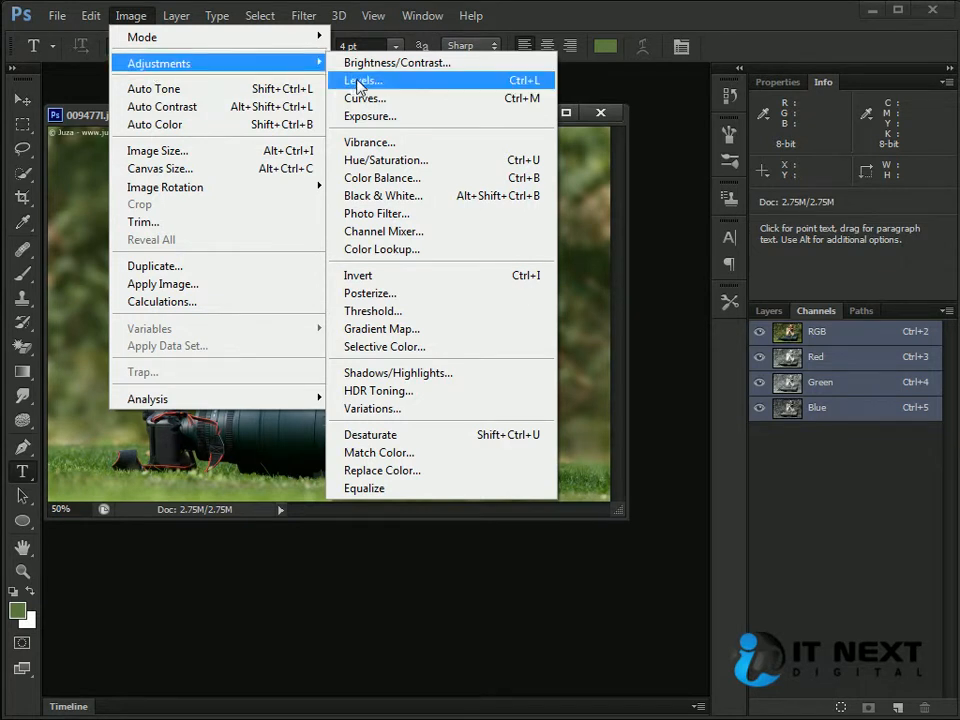
click(364, 80)
drag(545, 275, 343, 245)
drag(435, 242, 535, 321)
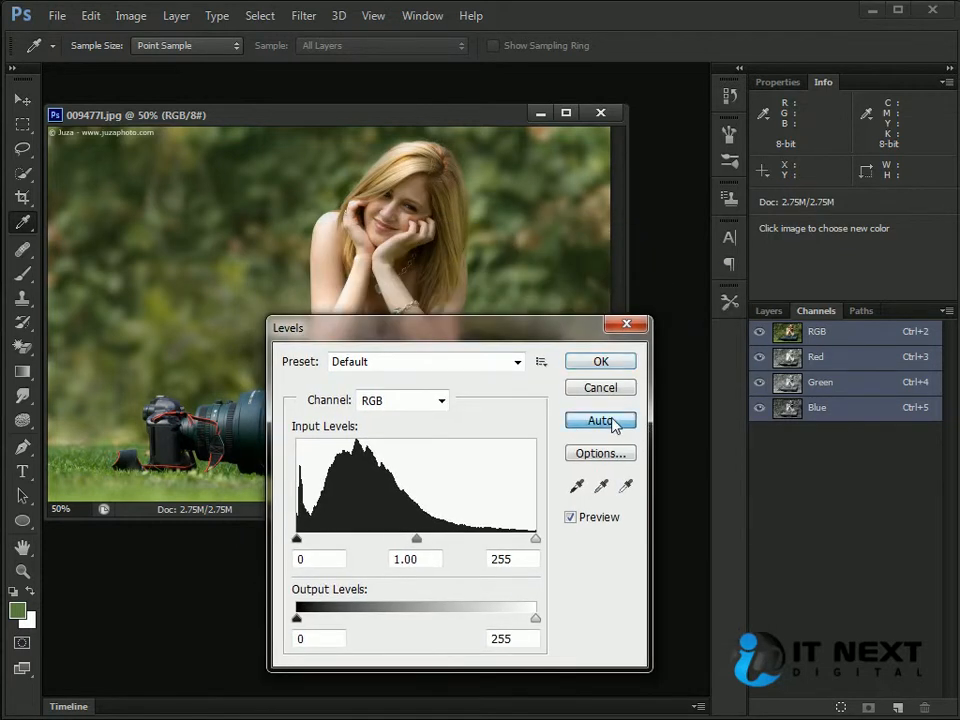
click(605, 421)
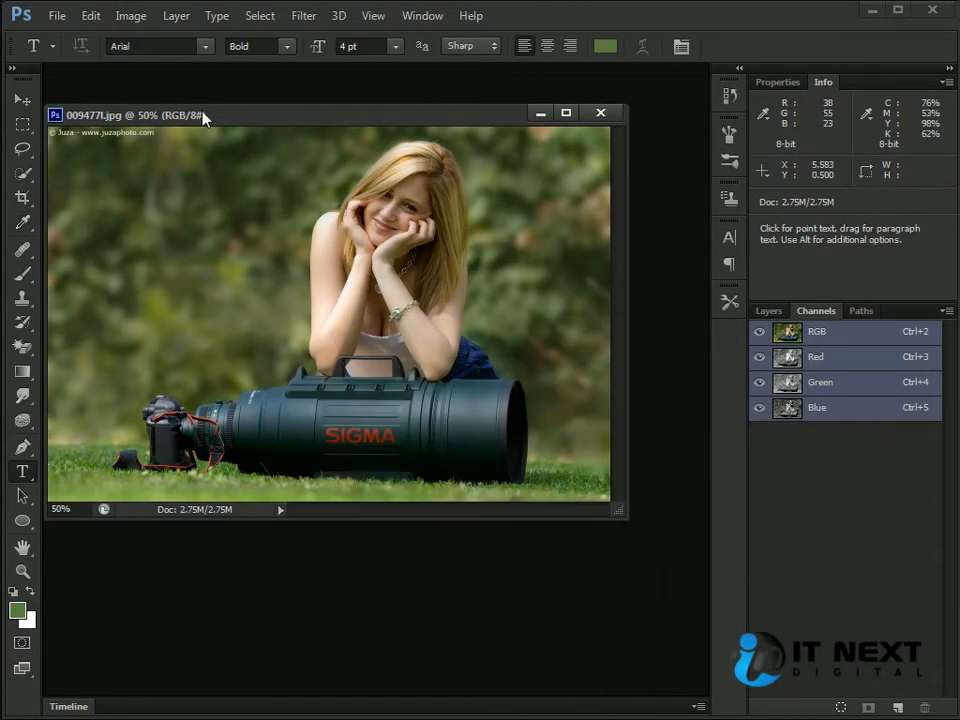
click(134, 16)
mouse_move(166, 66)
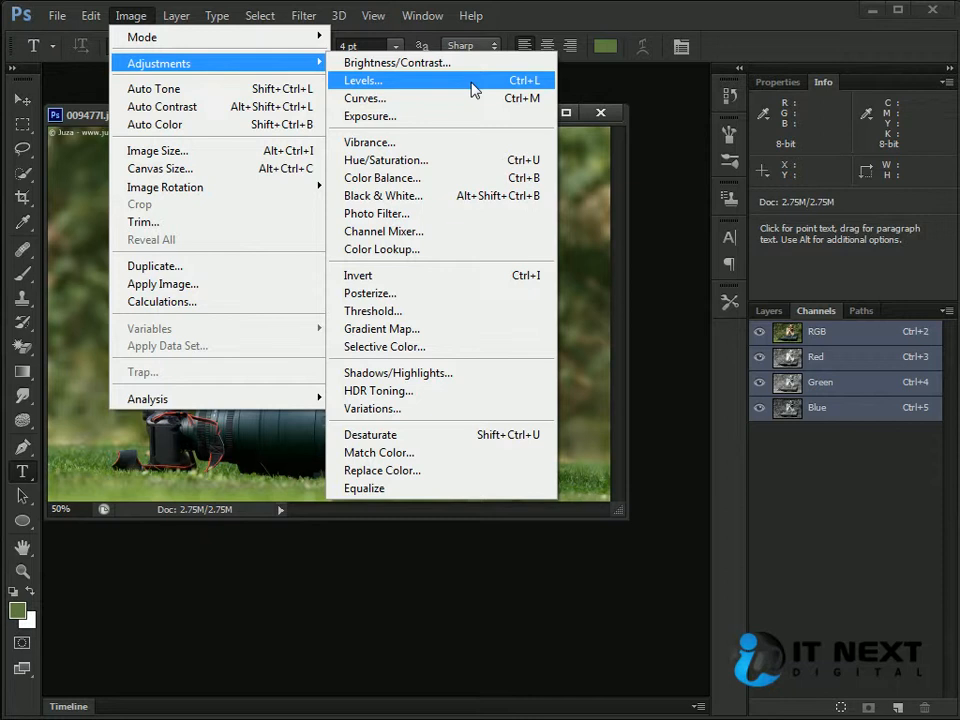
click(628, 330)
key(ctrl+l)
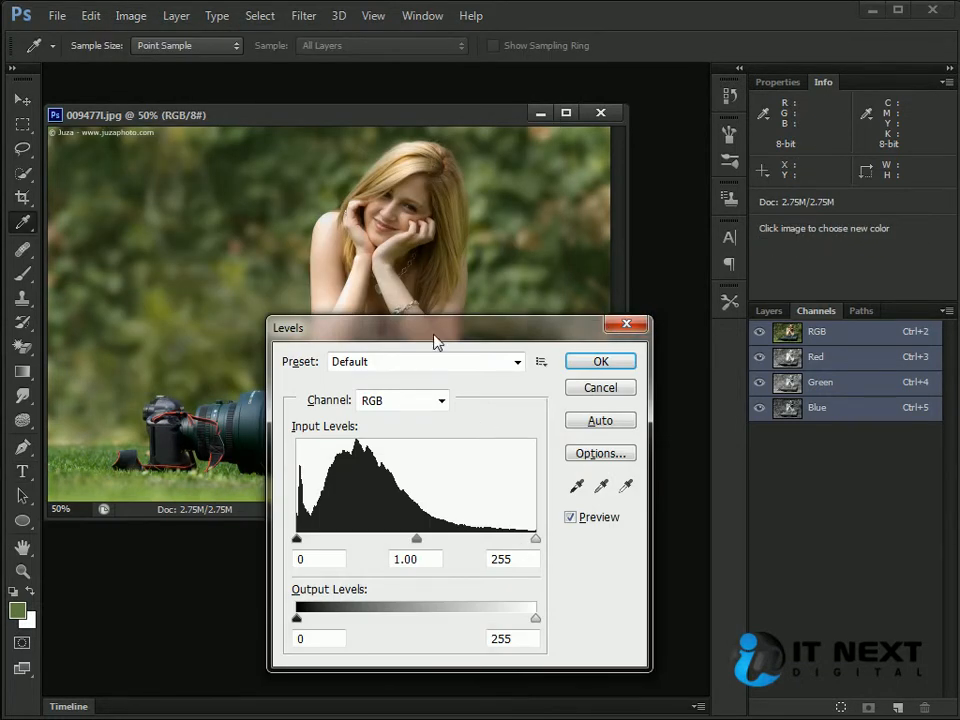
drag(435, 343, 439, 296)
click(620, 345)
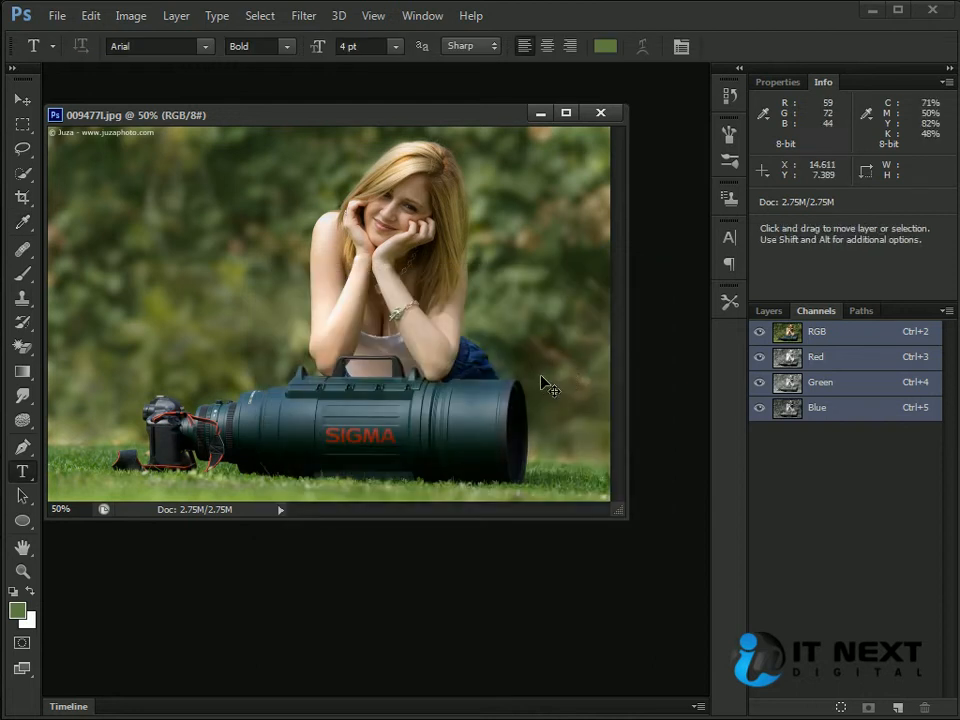
Try the Auto Tone correction on the photo
key(shift)
key(ctrl+shift+l)
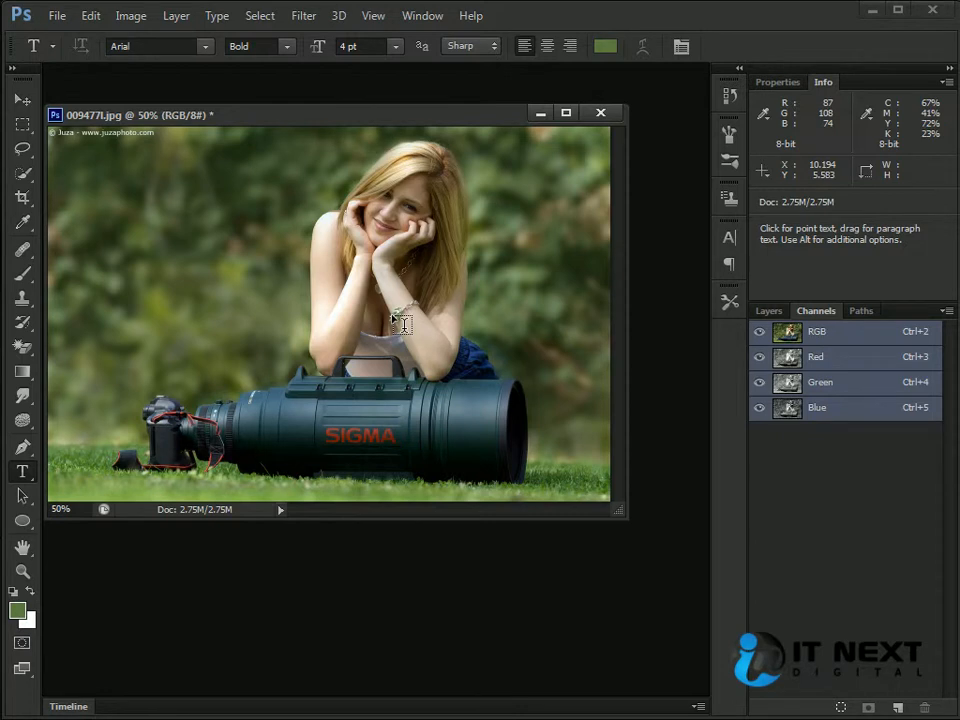
In a Levels adjustment, set the Green channel's input highlights to 231
click(130, 17)
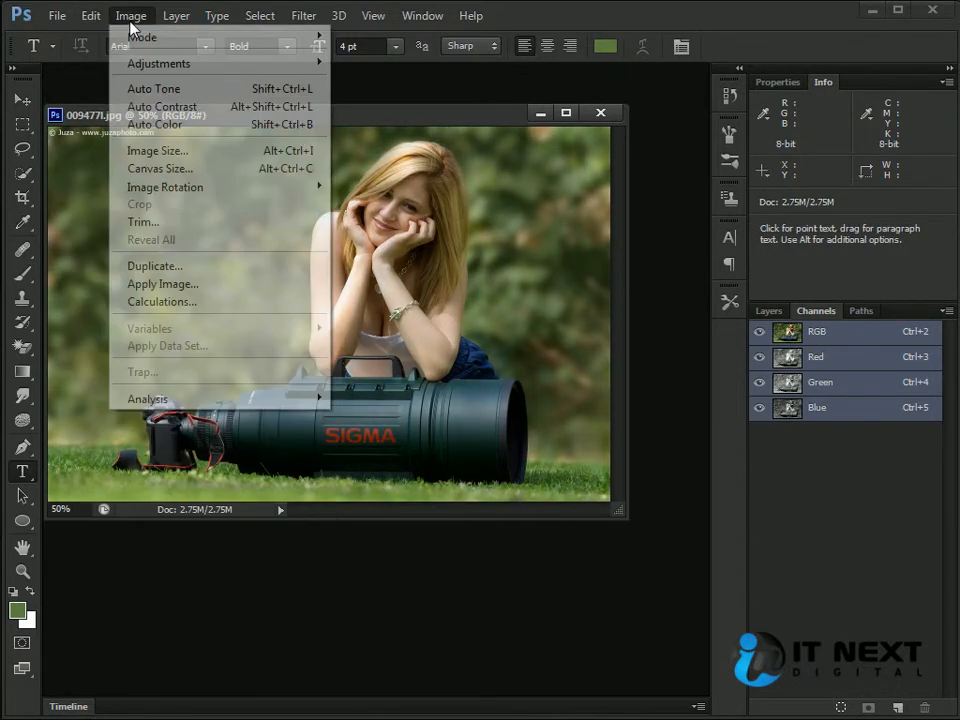
mouse_move(135, 64)
click(387, 81)
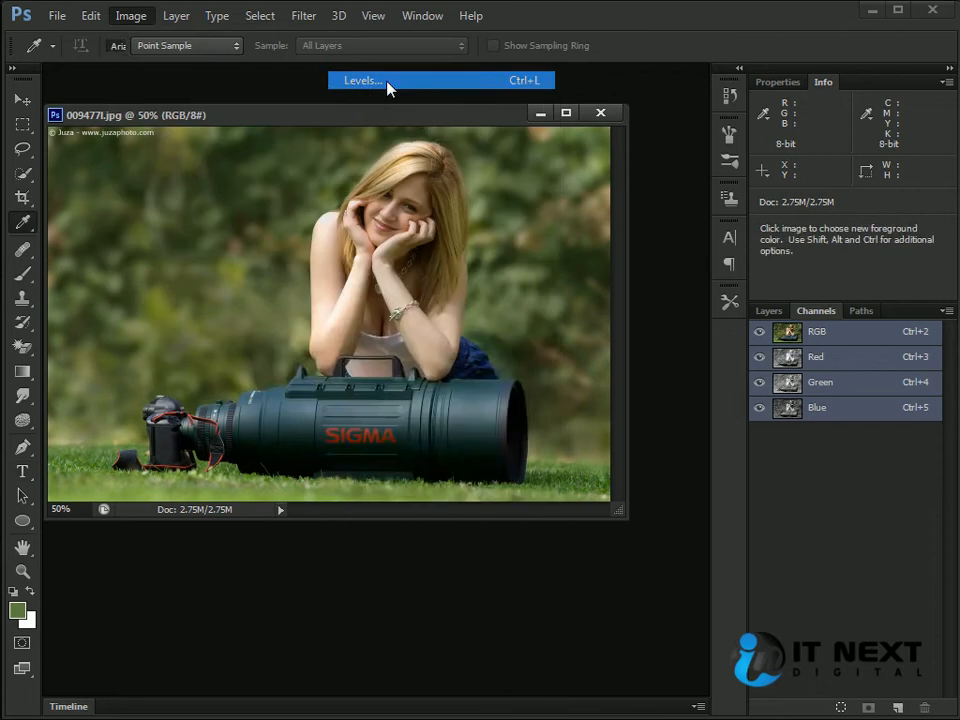
drag(485, 277, 500, 259)
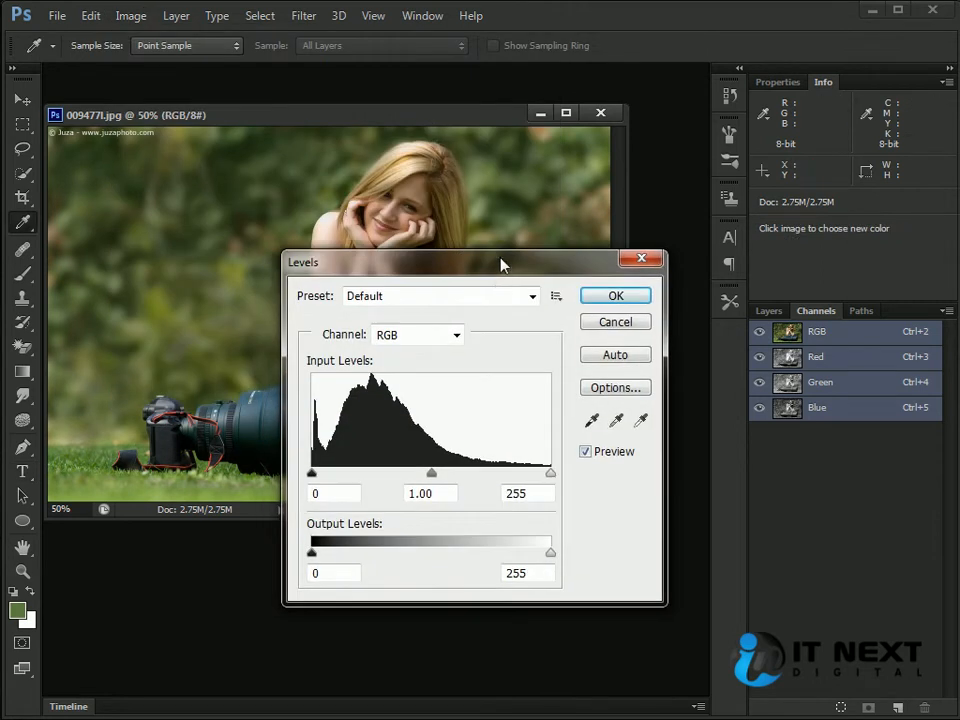
click(457, 336)
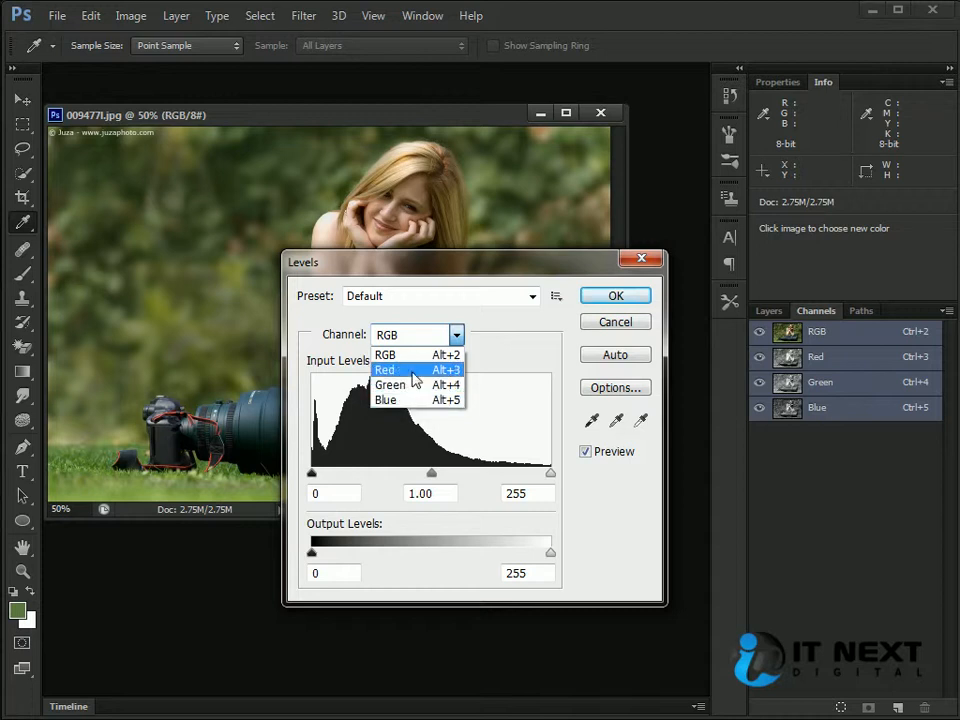
click(392, 370)
drag(455, 272, 584, 309)
click(583, 370)
click(543, 420)
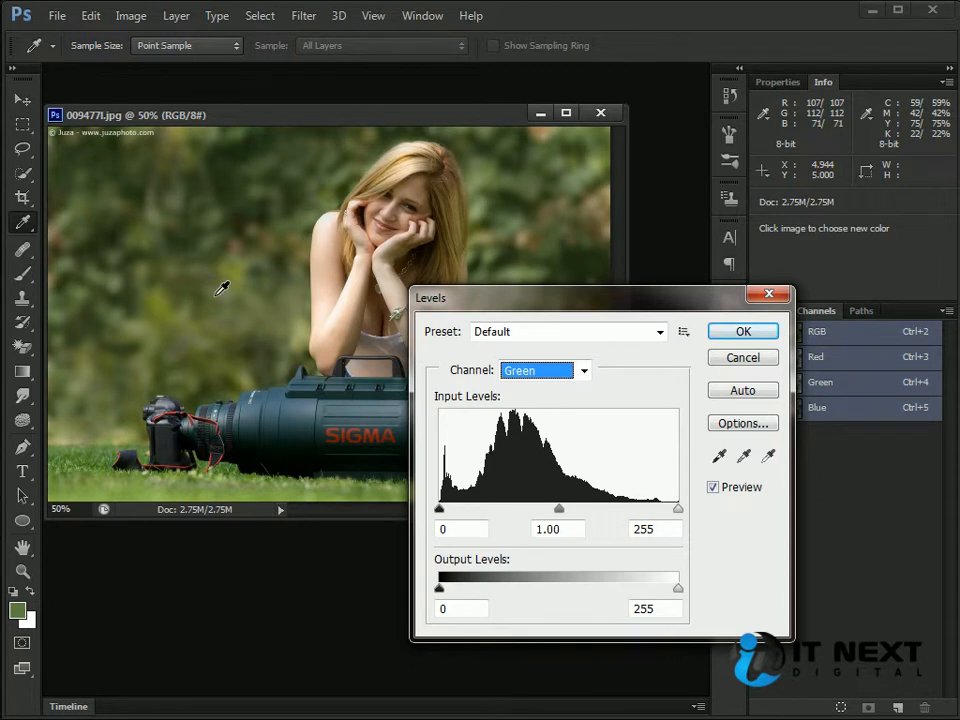
drag(602, 302, 604, 290)
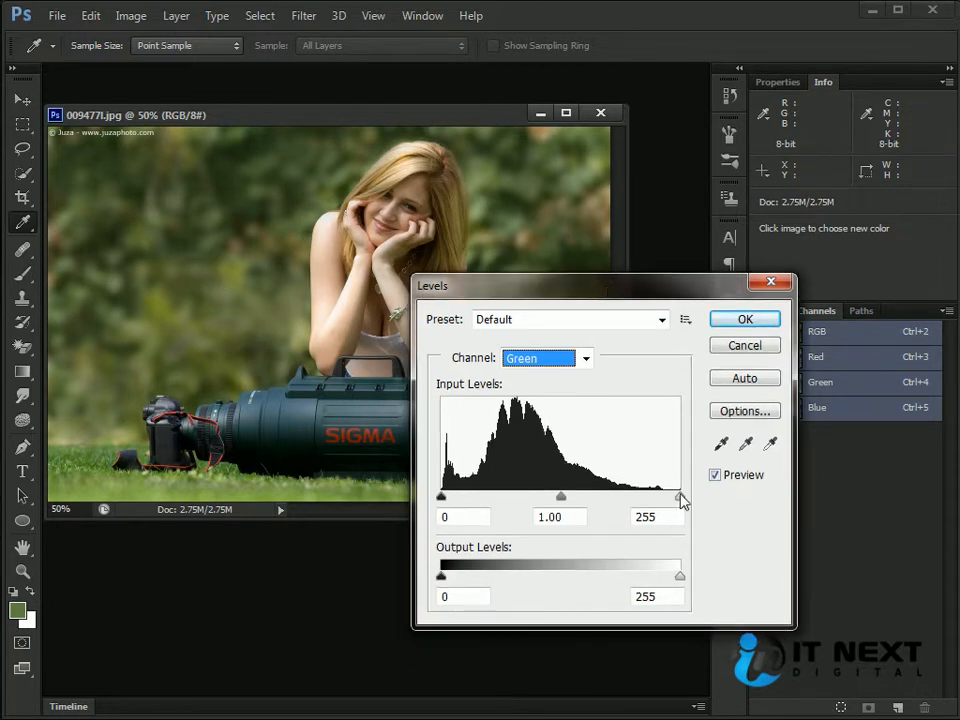
drag(679, 497, 658, 497)
Set the Red channel's input highlights to 210 and apply the Levels adjustment
click(580, 359)
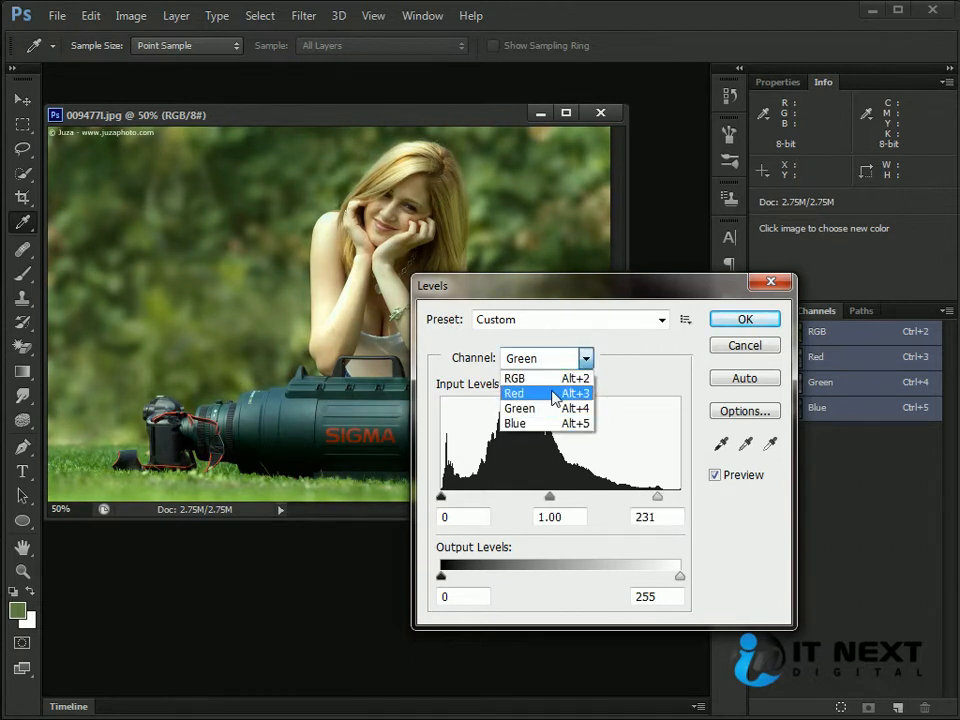
click(545, 393)
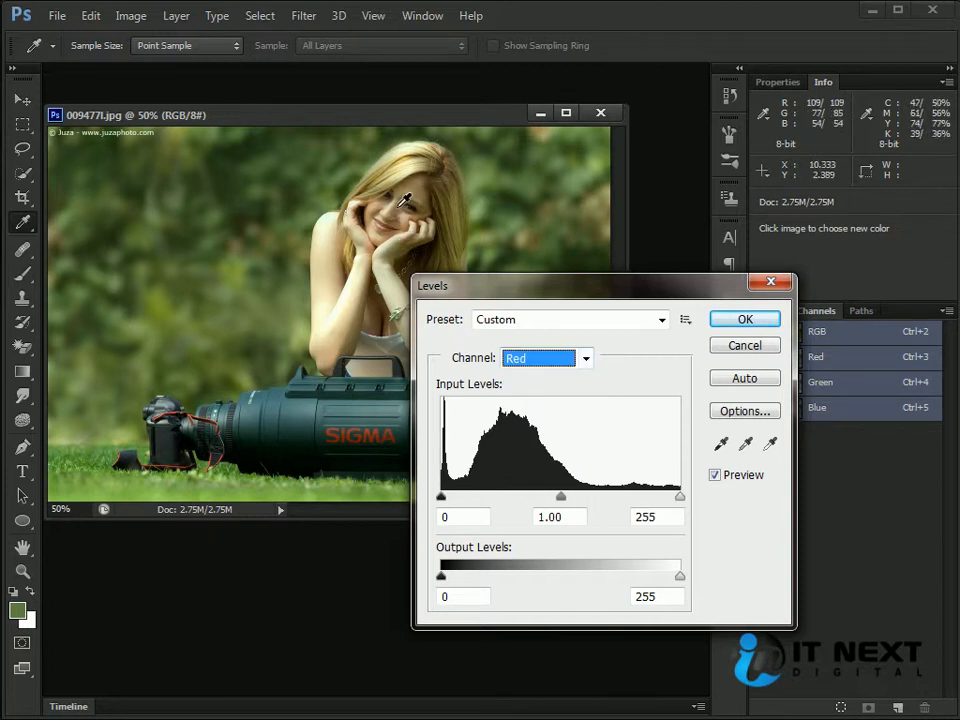
drag(680, 496, 638, 499)
drag(544, 288, 445, 290)
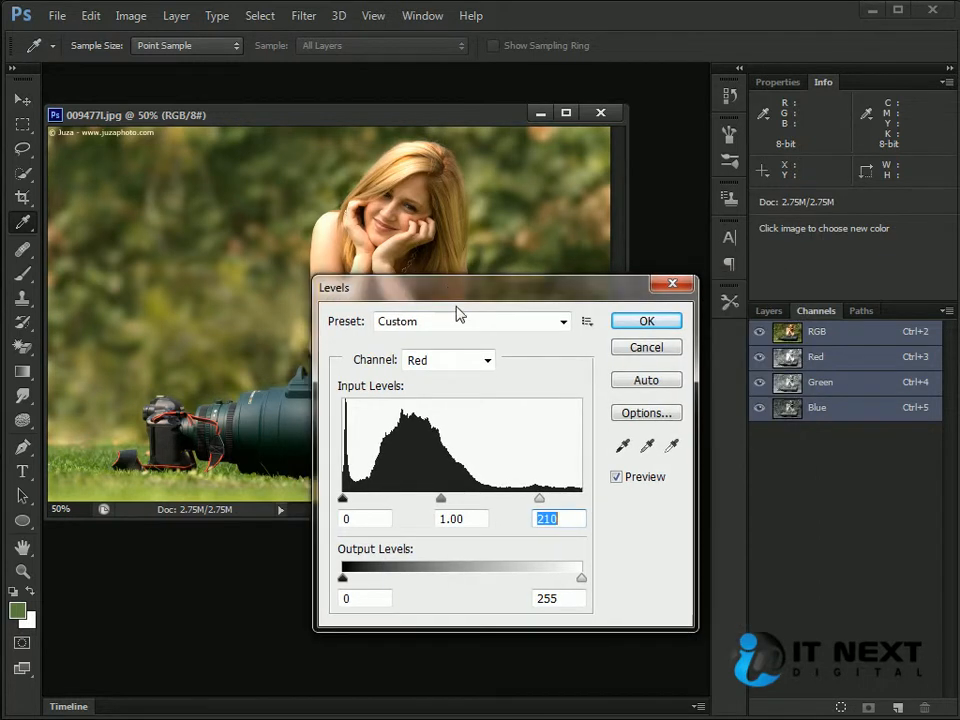
drag(580, 299, 500, 282)
click(553, 300)
key(t)
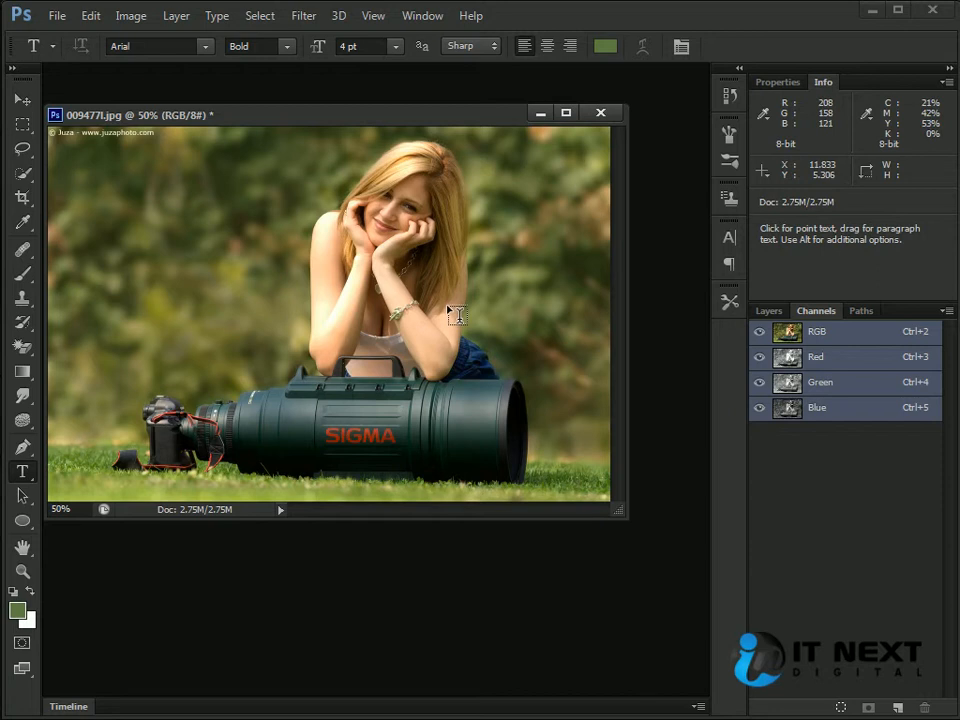
Compare the photo before and after the Levels adjustment by repeatedly undoing and redoing it
key(ctrl+z)
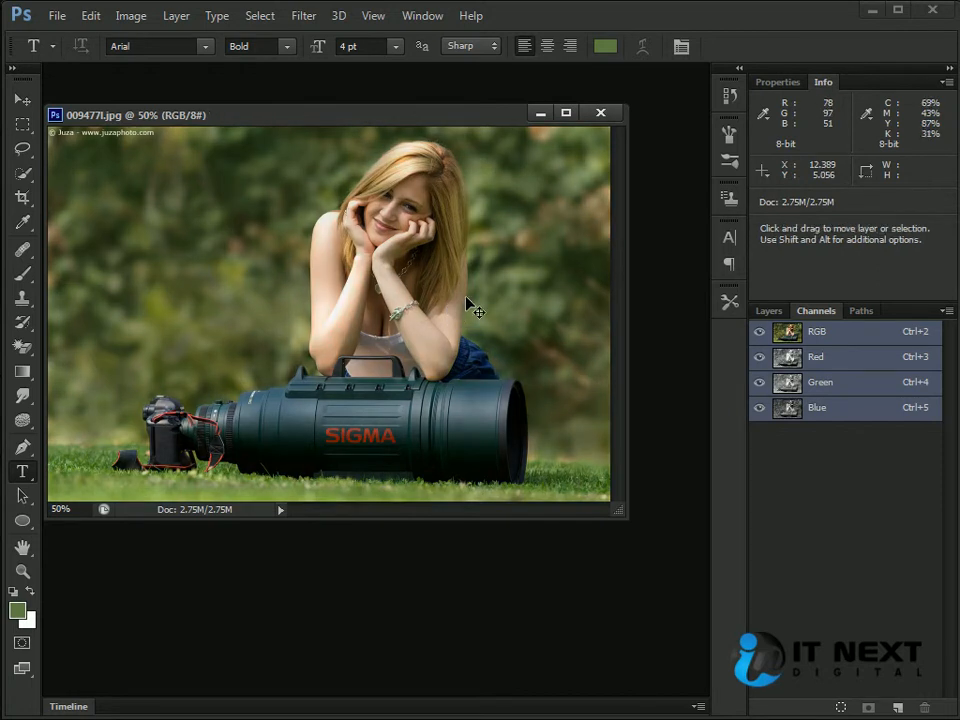
key(ctrl+z)
key(ctrl+z)
key(ctrl+z)
key(ctrl+z)
key(ctrl+z)
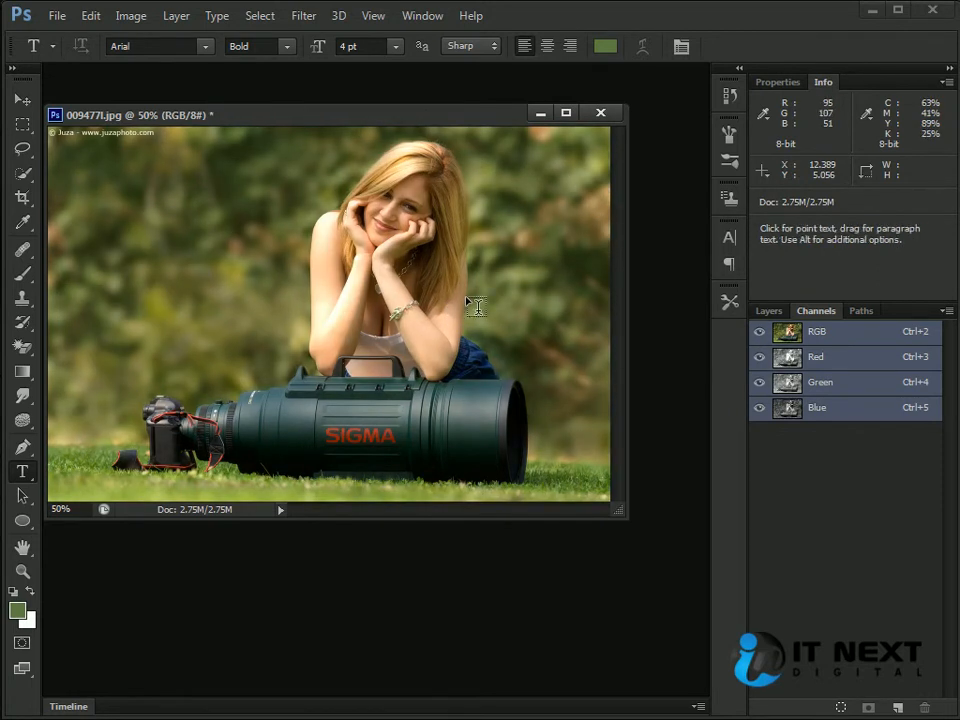
key(ctrl+z)
key(ctrl+z)
key(ctrl+z)
key(ctrl+z)
key(ctrl+z)
key(ctrl+z)
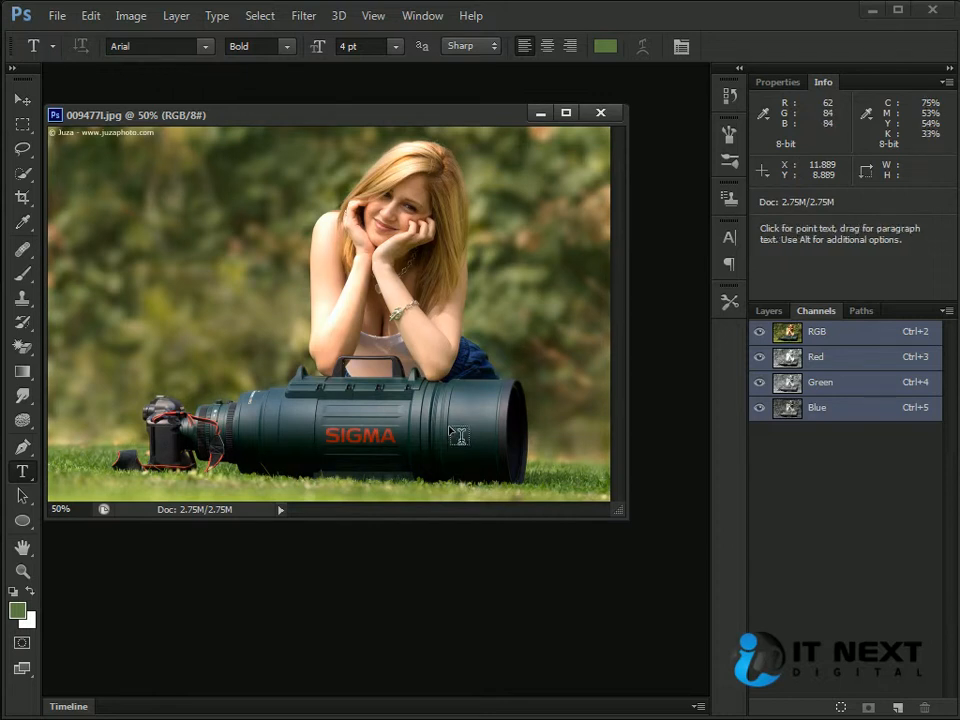
key(ctrl+z)
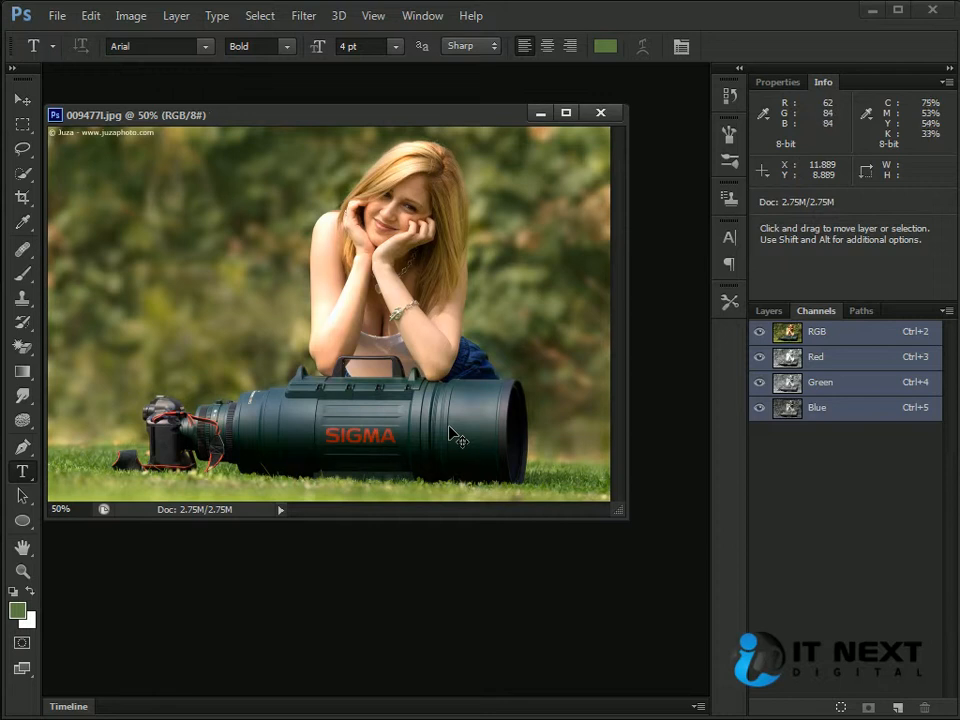
Open the Levels adjustment for the corrected photo, keep the RGB channel and leave the picture uncovered
click(130, 15)
mouse_move(147, 64)
click(450, 83)
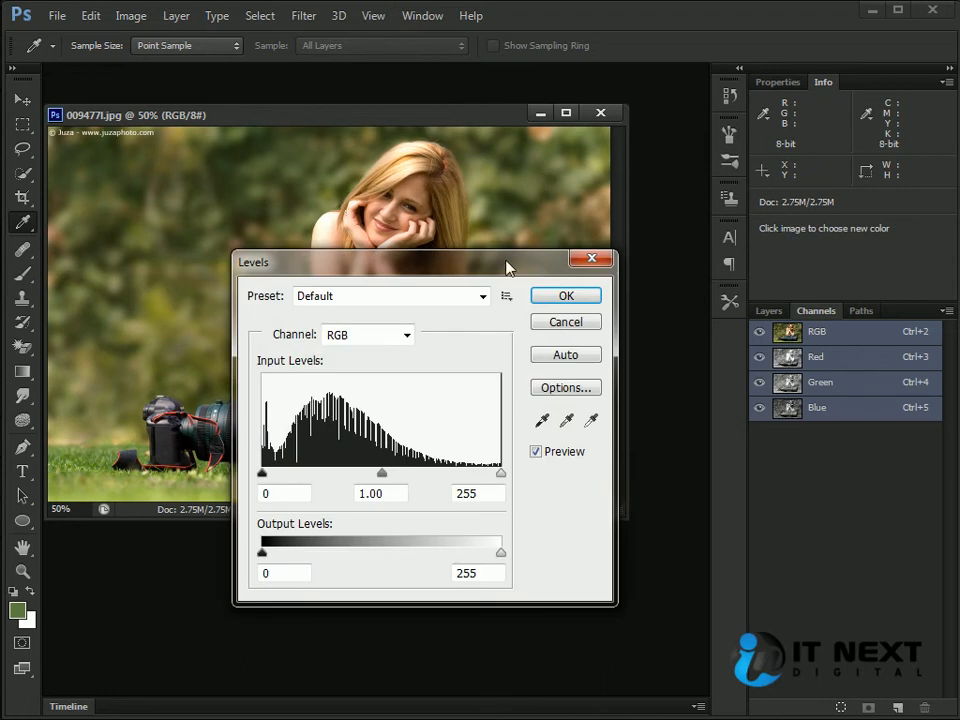
drag(512, 259, 507, 187)
click(401, 262)
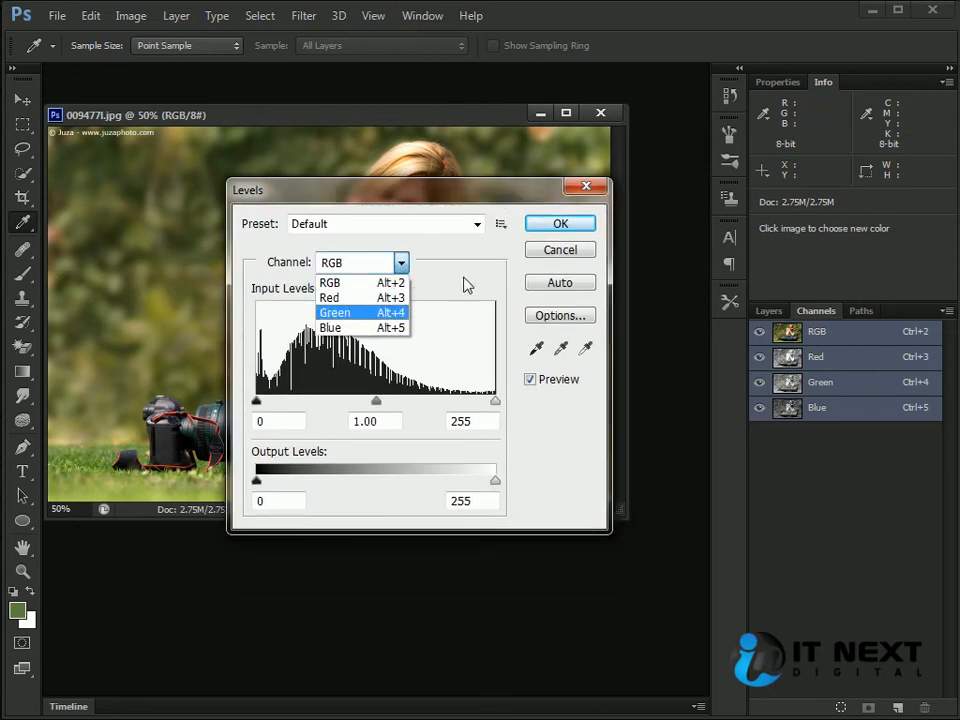
click(412, 376)
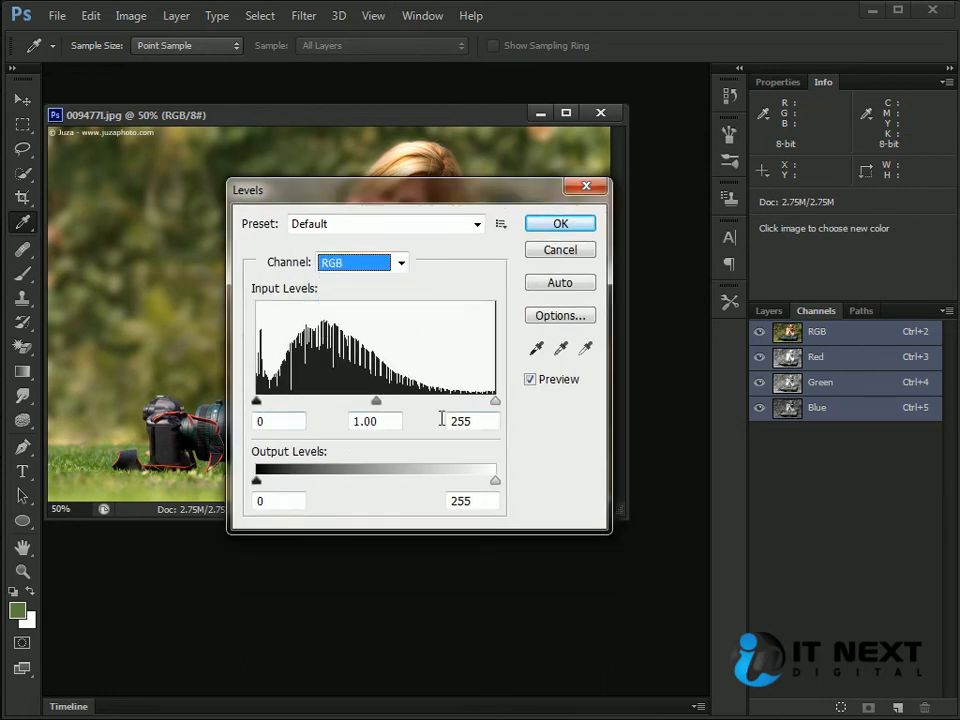
drag(506, 210, 713, 288)
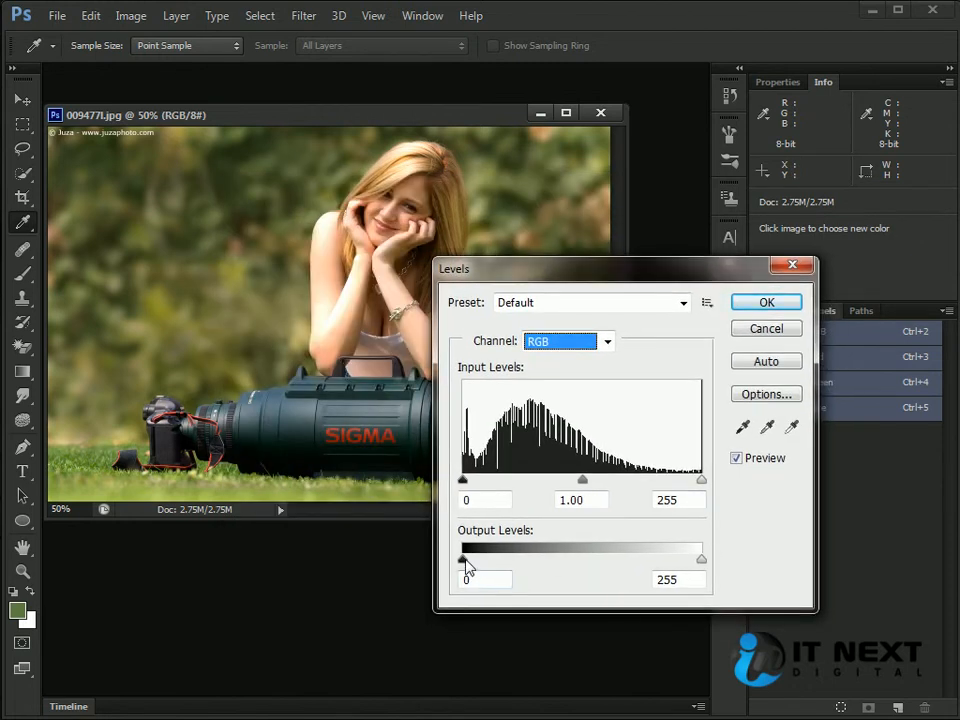
Try the output shadow and highlight levels of the RGB channel and return them to 0 and 255
mouse_move(463, 562)
mouse_down()
mouse_move(486, 563)
mouse_move(463, 563)
mouse_up()
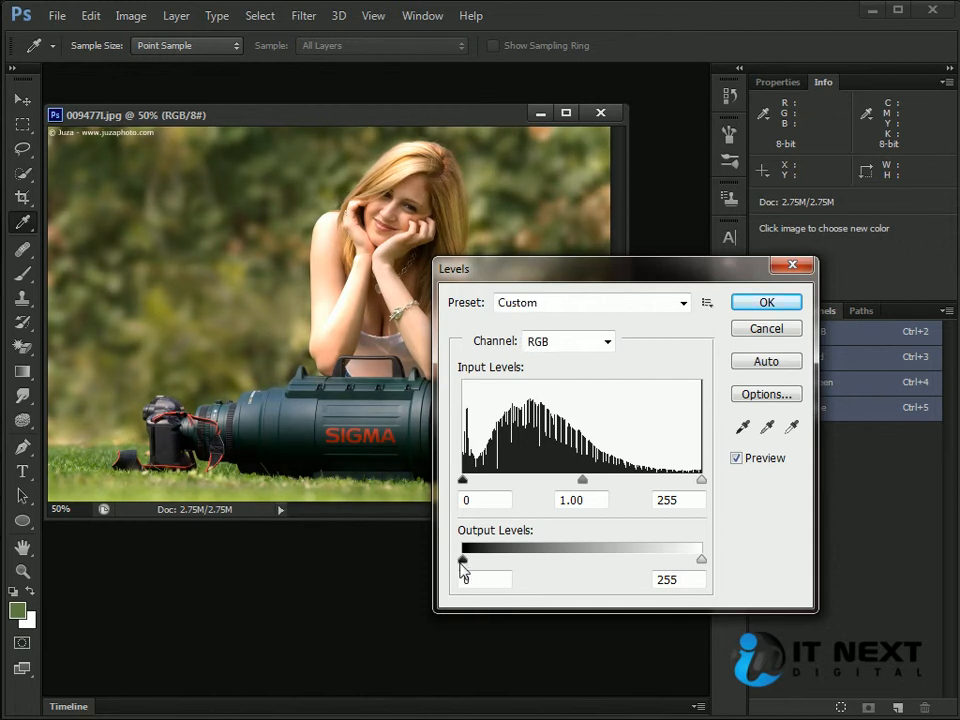
mouse_move(702, 563)
mouse_down()
mouse_move(686, 566)
mouse_move(713, 566)
mouse_move(660, 565)
mouse_move(714, 564)
mouse_up()
key(Tab)
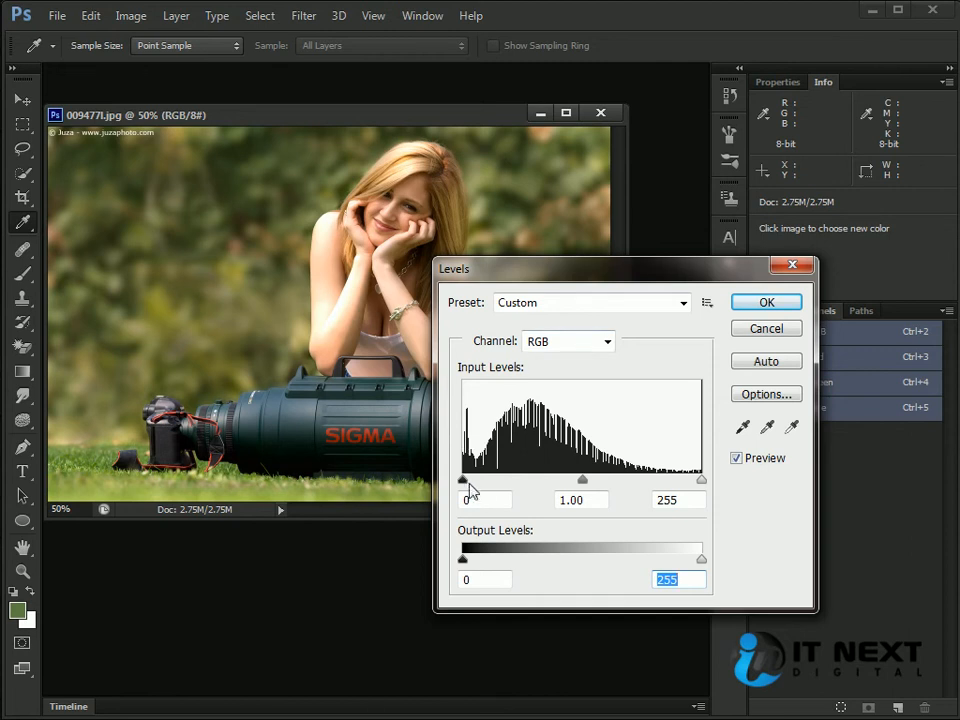
Try the input shadow and highlight levels of the RGB channel and return them to 0 and 255
mouse_move(465, 484)
mouse_down()
mouse_move(491, 491)
mouse_move(452, 486)
mouse_move(471, 484)
mouse_move(462, 485)
mouse_up()
mouse_move(699, 485)
mouse_down()
mouse_move(671, 482)
mouse_move(711, 486)
mouse_move(703, 482)
mouse_up()
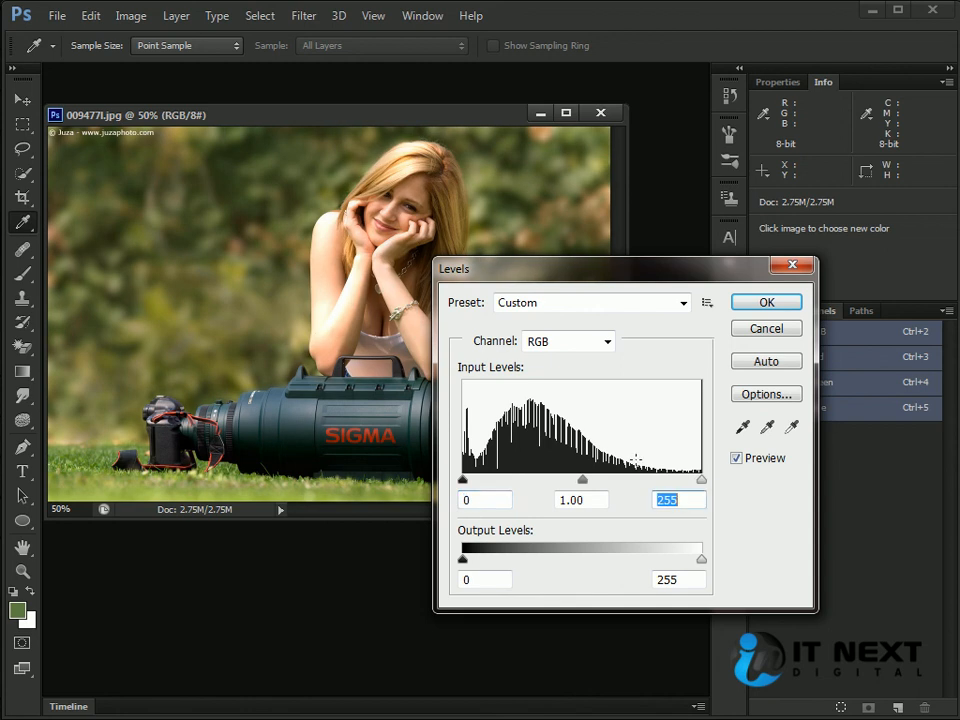
drag(546, 285, 414, 279)
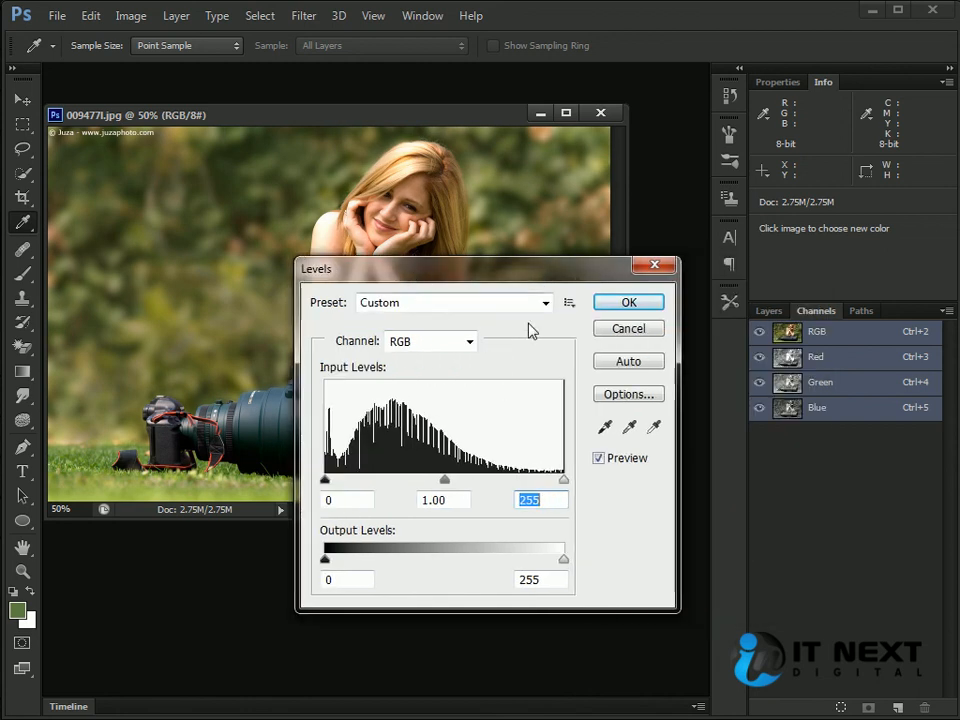